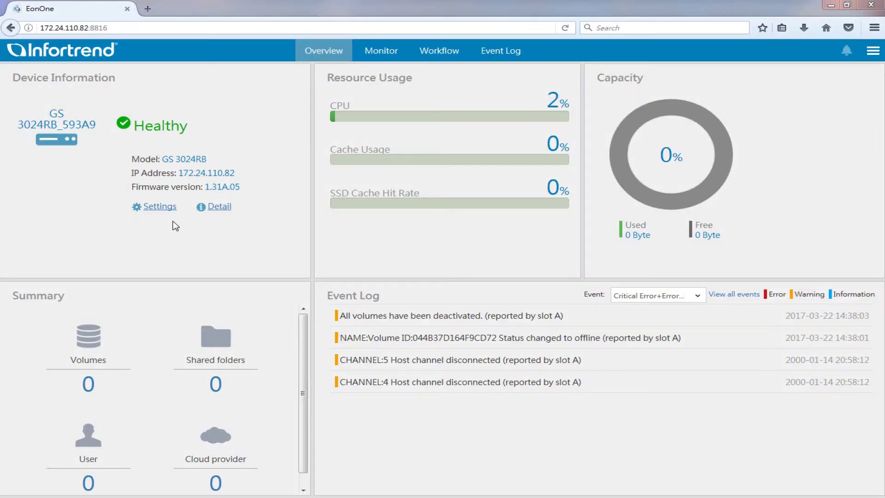
- Check the installed licences under Settings > System > License management
click(162, 206)
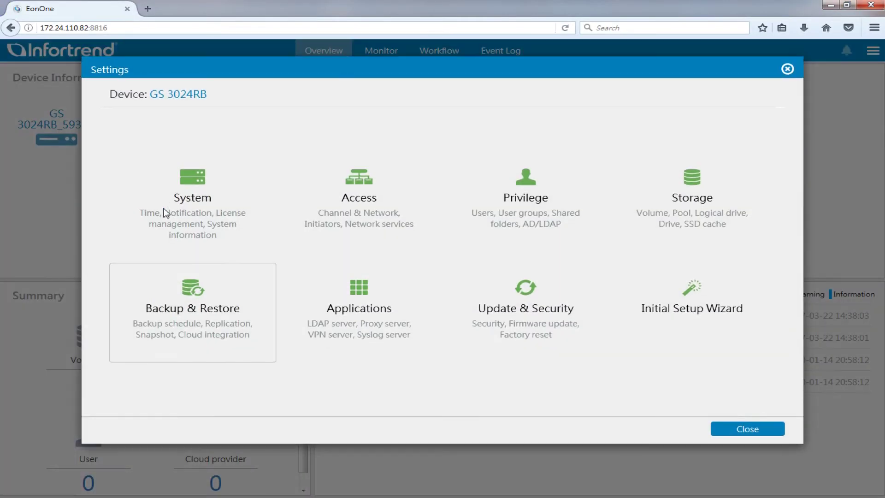
click(184, 193)
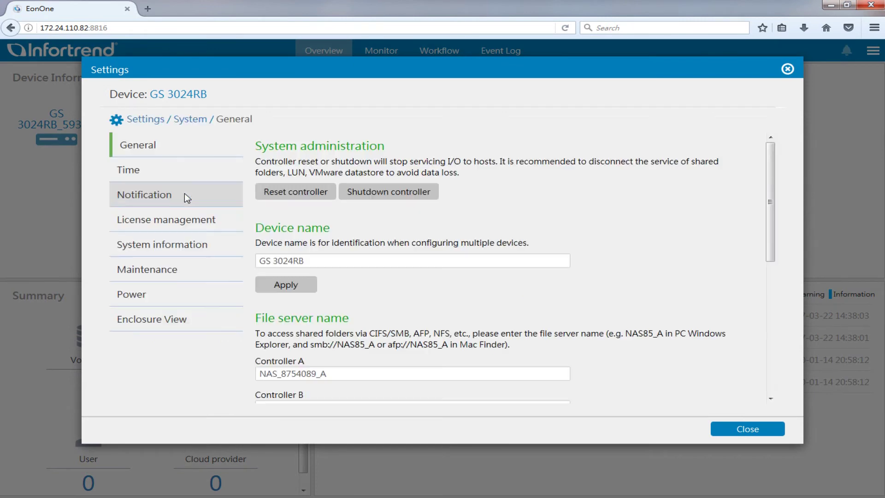
click(183, 220)
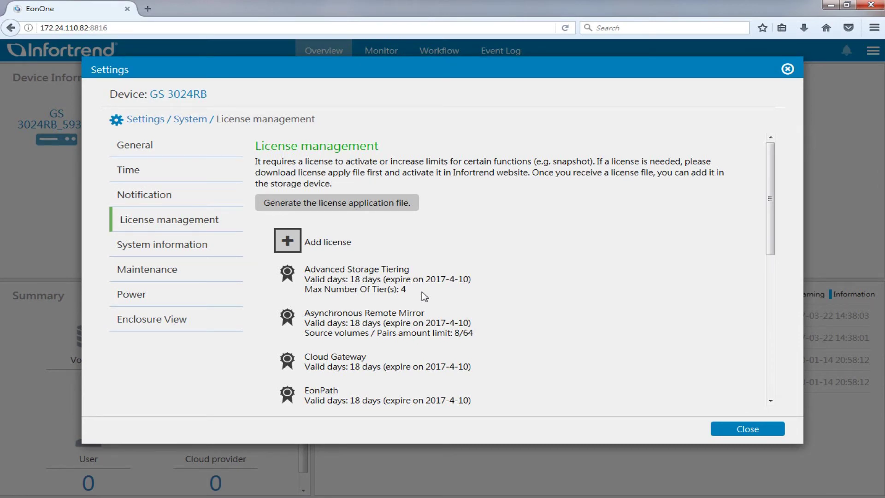
click(151, 121)
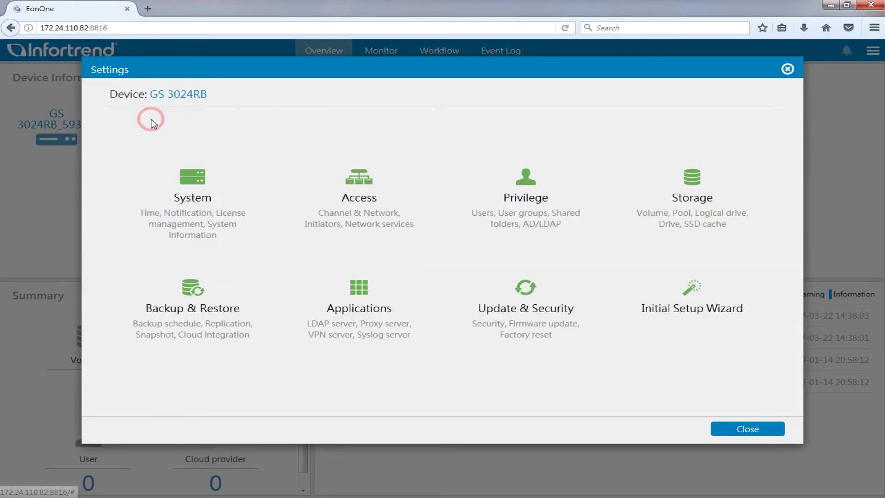
- Go to Storage > Pool and start adding a new pool
click(680, 223)
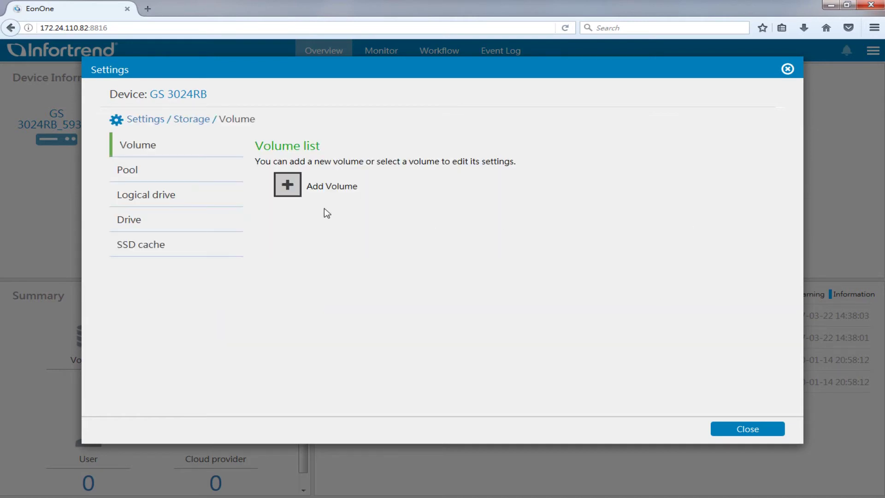
click(213, 180)
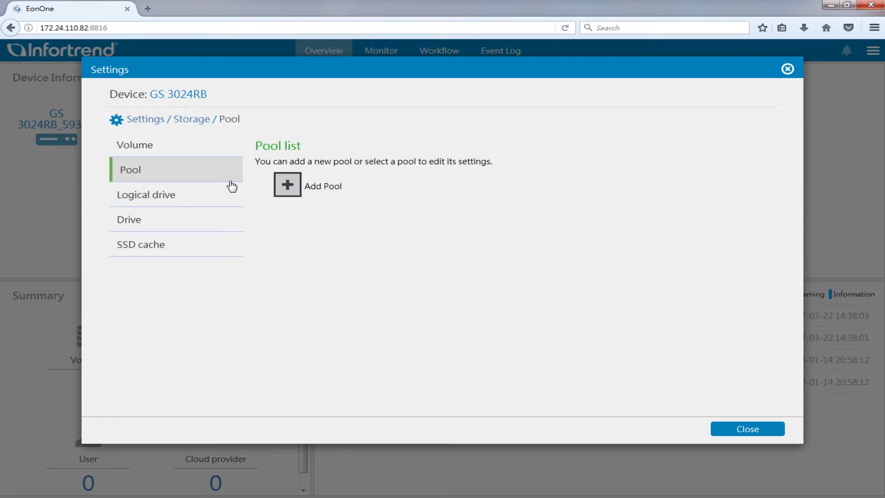
click(285, 187)
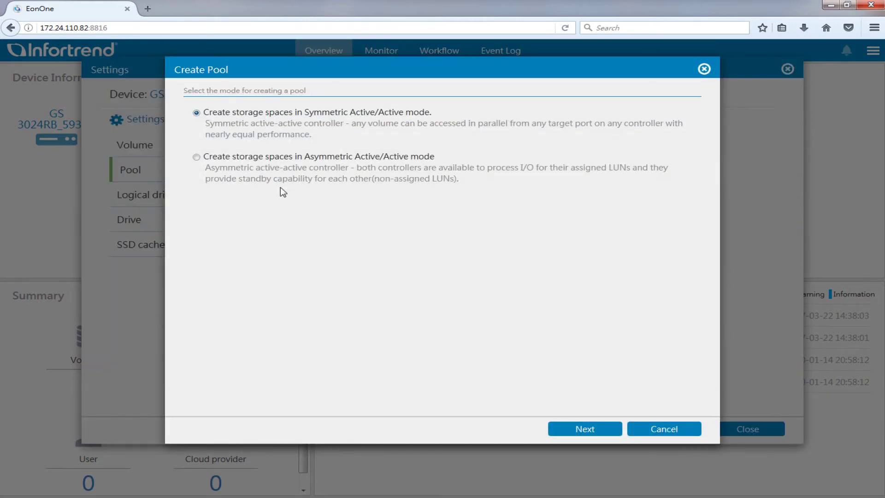
- Choose Asymmetric Active/Active mode for the new pool and proceed to drive selection
click(197, 157)
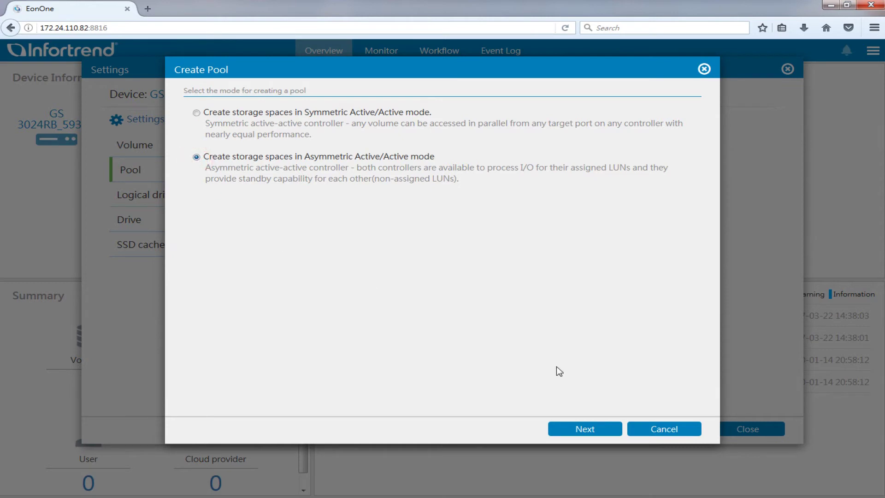
click(584, 429)
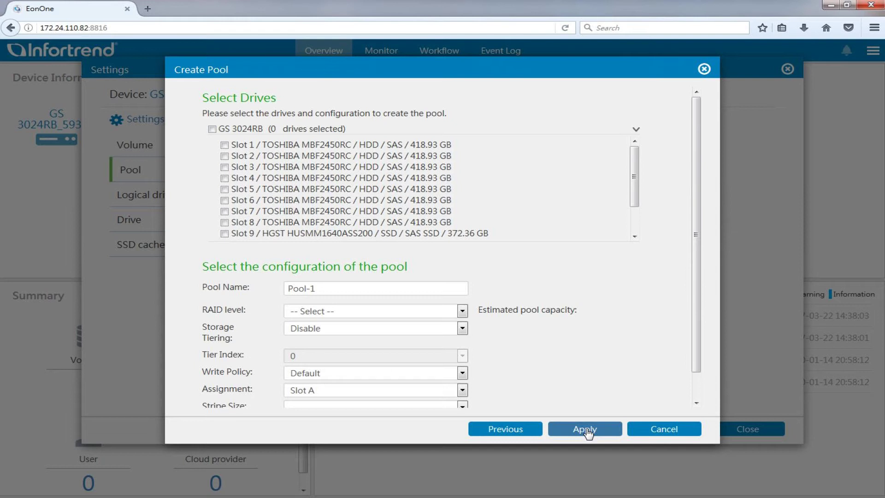
- Select the four SSDs in slots 9–12 for the new pool
drag(633, 193, 635, 228)
click(225, 200)
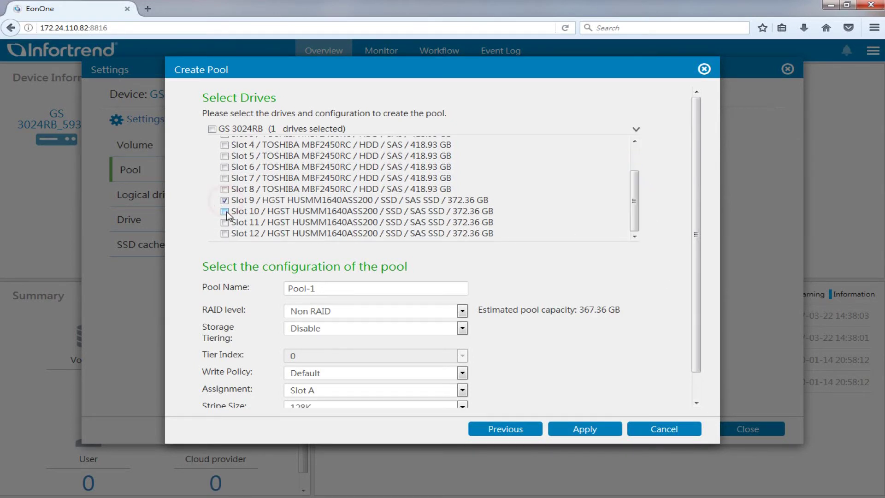
click(225, 211)
click(225, 222)
click(224, 234)
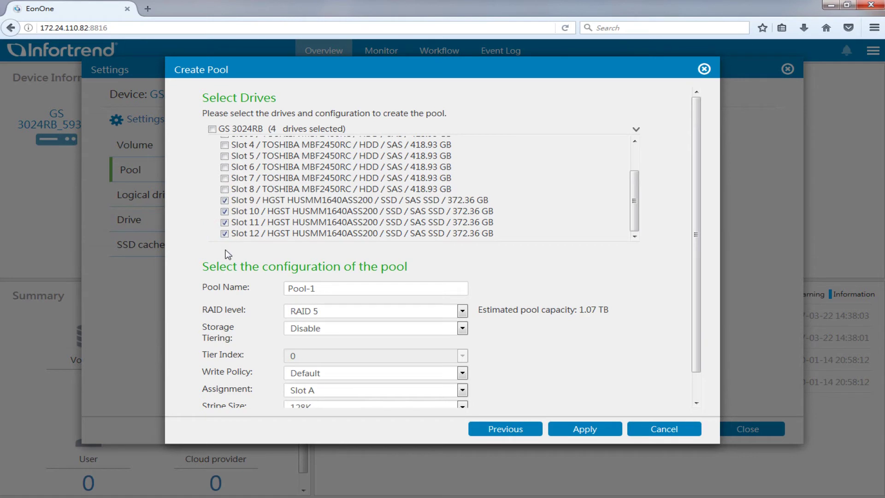
- Create the pool as RAID 1 with storage tiering enabled on tier 0
click(462, 312)
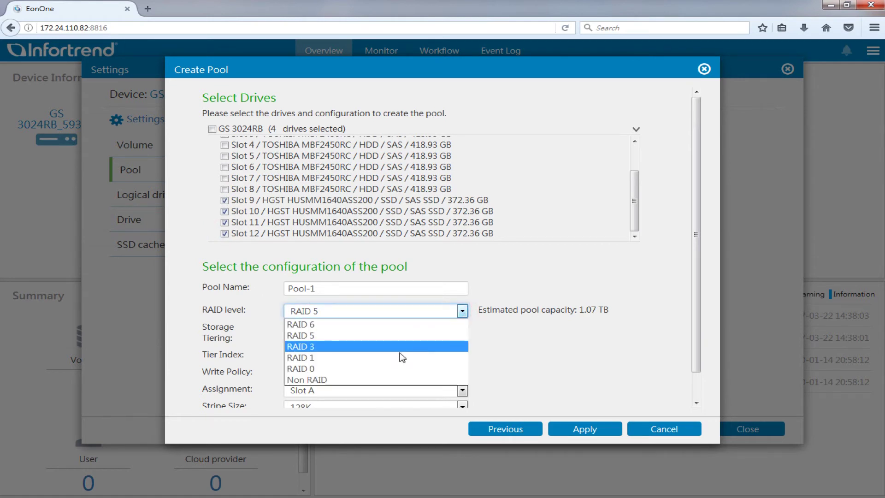
click(376, 358)
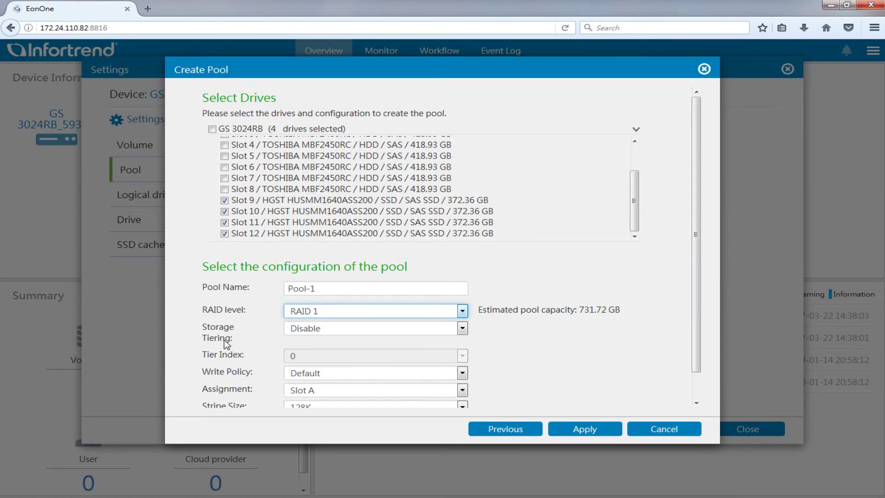
click(463, 328)
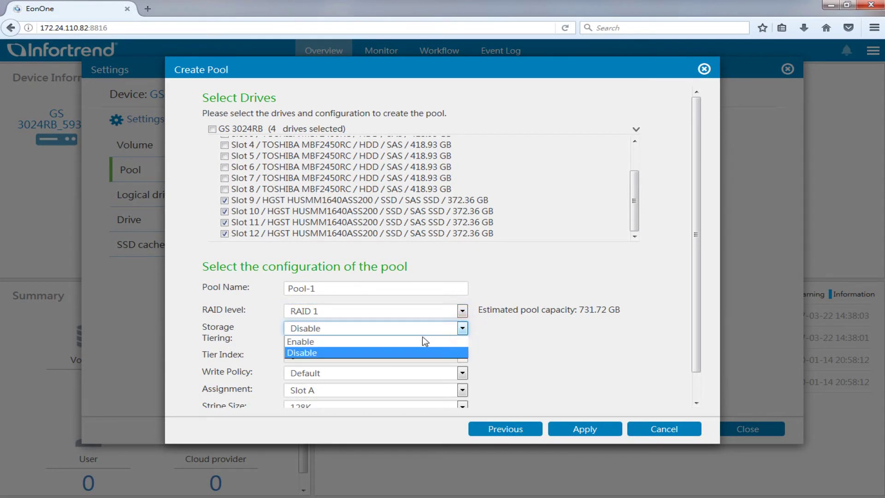
click(421, 337)
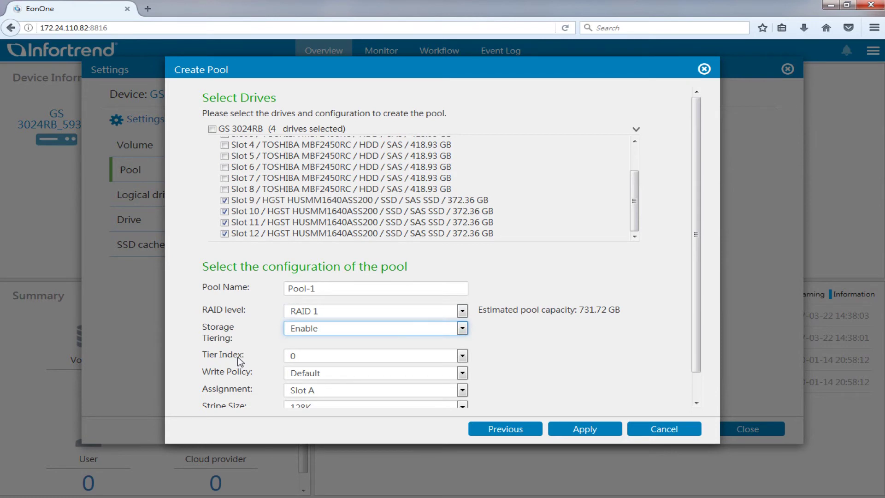
drag(694, 340, 697, 371)
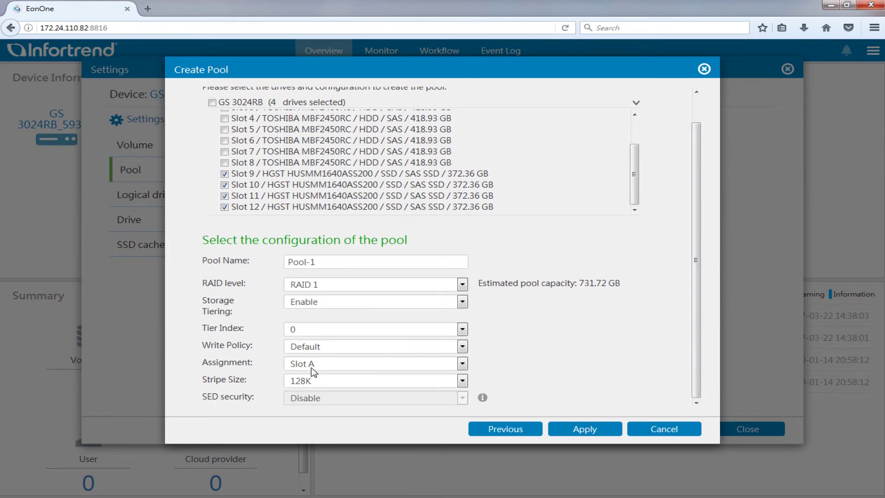
click(578, 429)
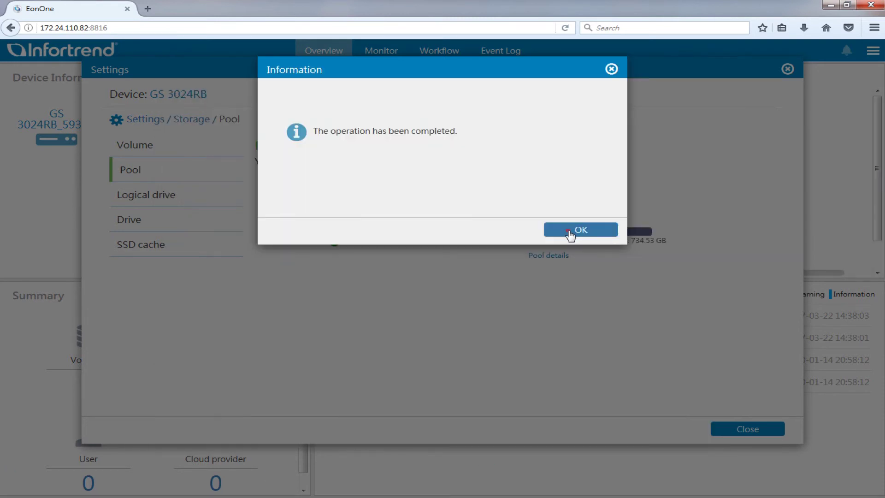
click(570, 230)
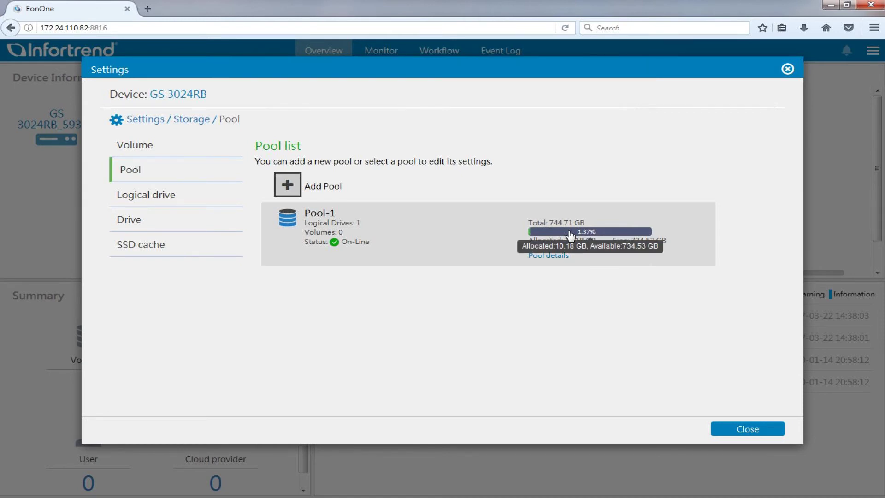
- Add a RAID 5 logical drive of the eight HDDs in slots 1–8 to Pool-1 on tier 1
click(462, 245)
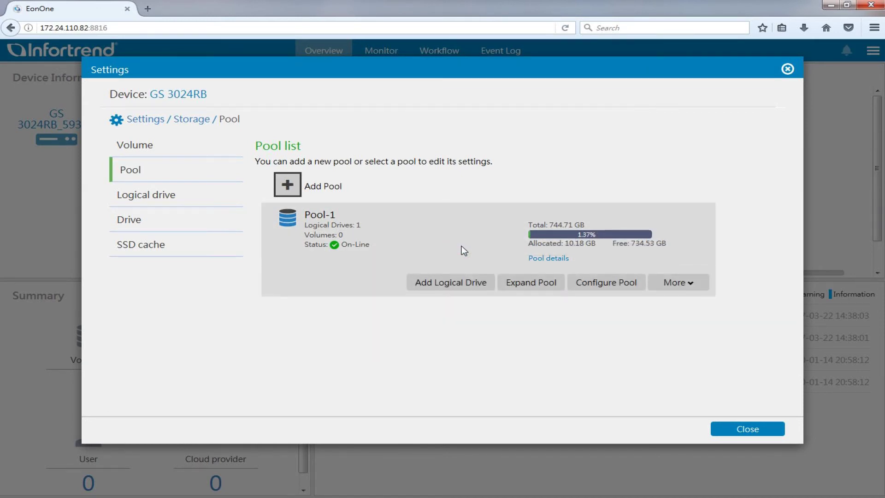
click(453, 282)
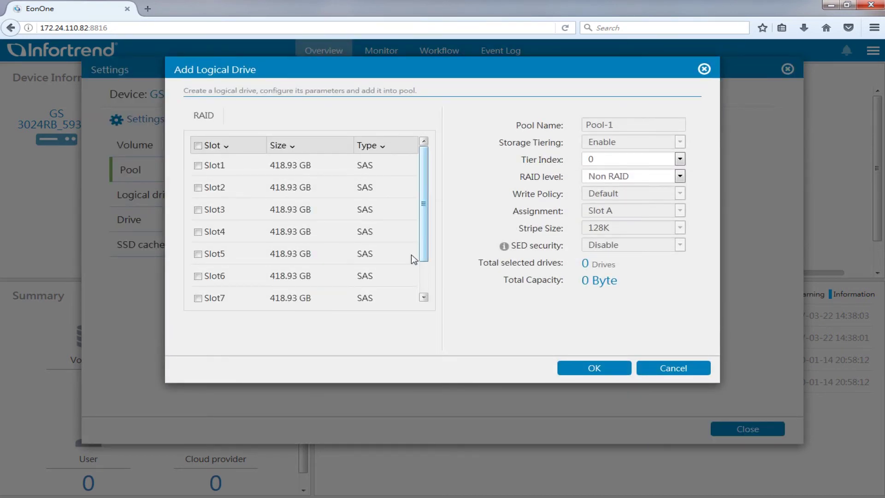
click(198, 146)
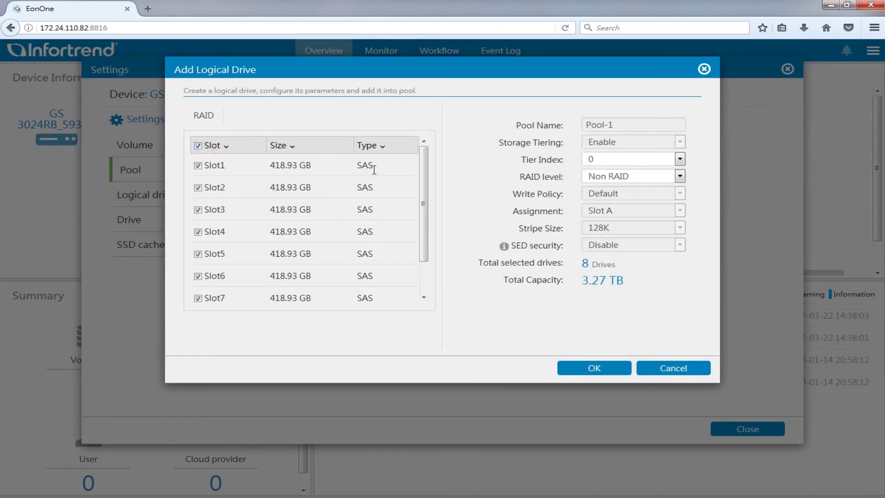
click(424, 186)
drag(425, 186, 425, 215)
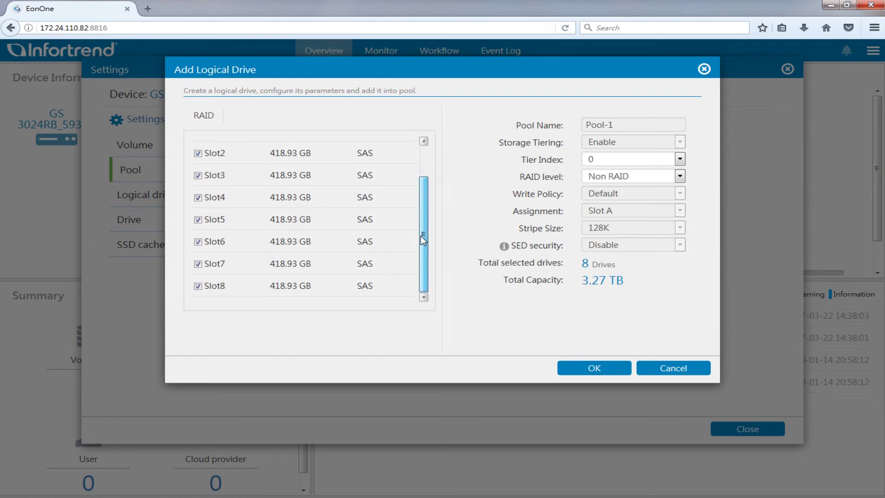
click(680, 158)
click(622, 181)
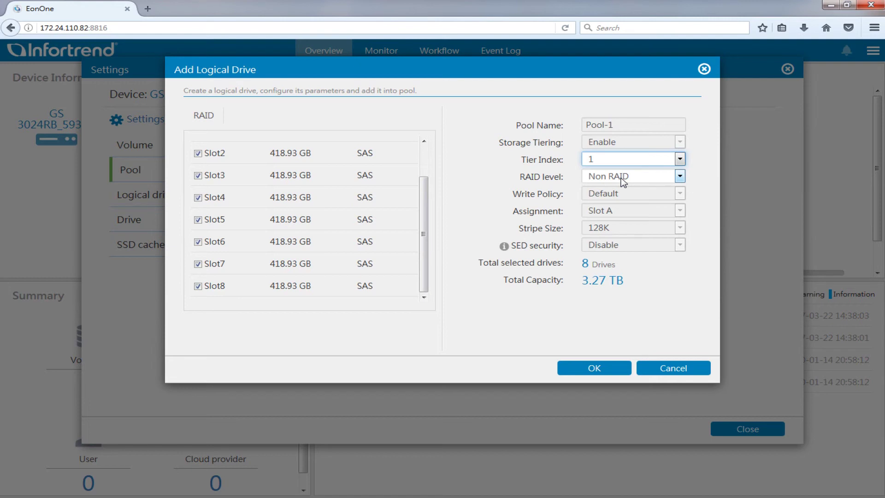
click(680, 176)
click(650, 232)
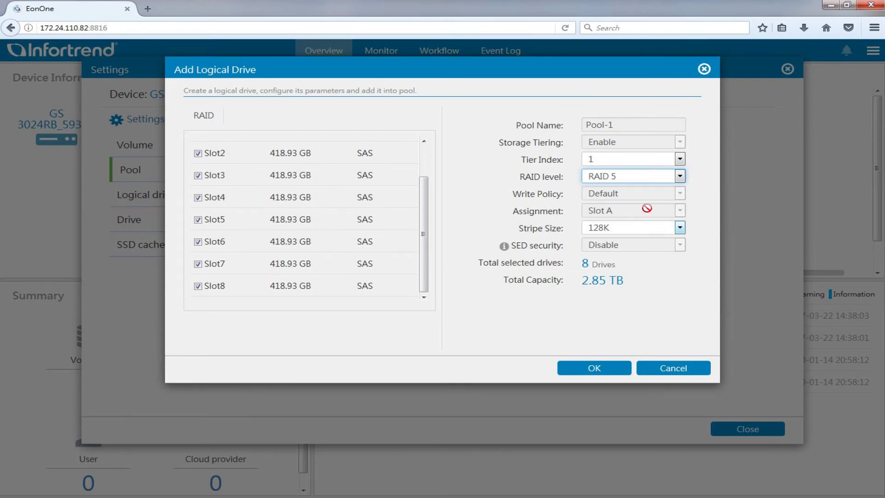
click(613, 368)
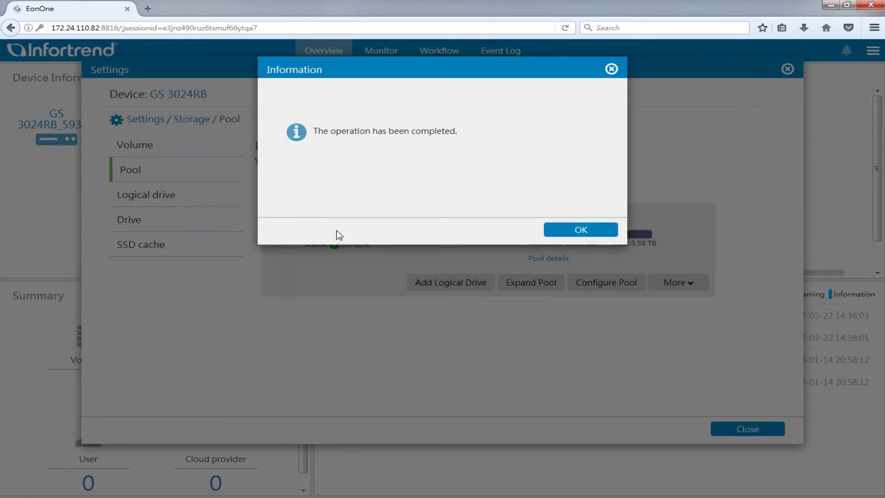
- Check Pool-1's tiered information: 744.71 GB on tier 0, 2.85 TB on tier 1
click(595, 232)
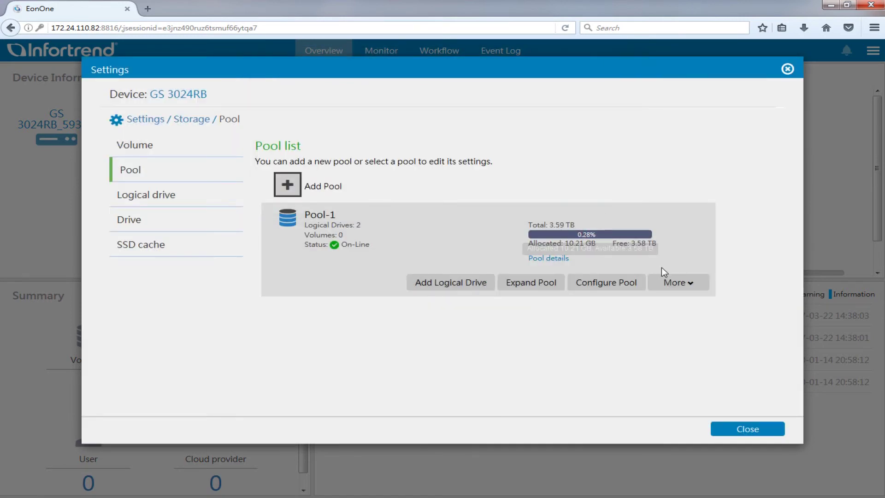
click(670, 291)
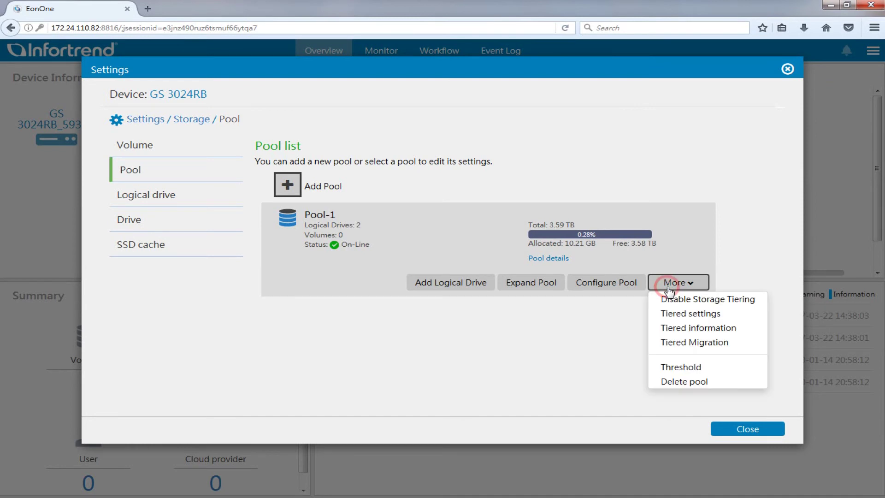
click(690, 328)
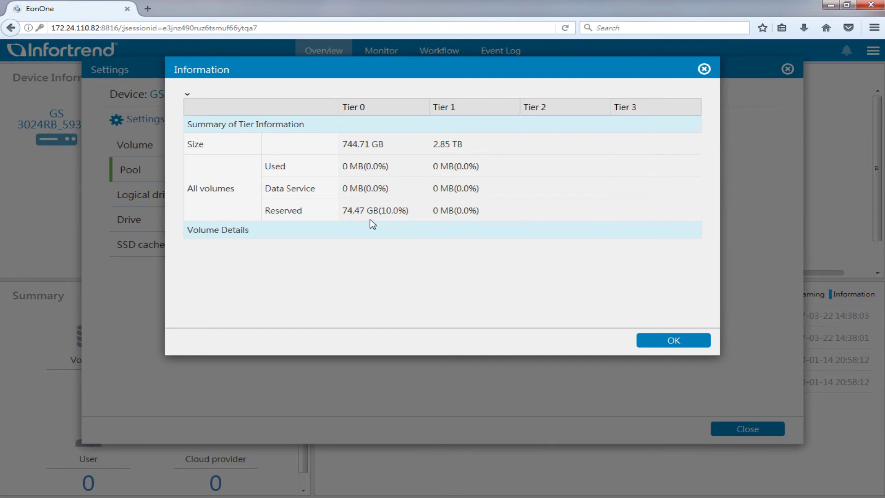
click(670, 342)
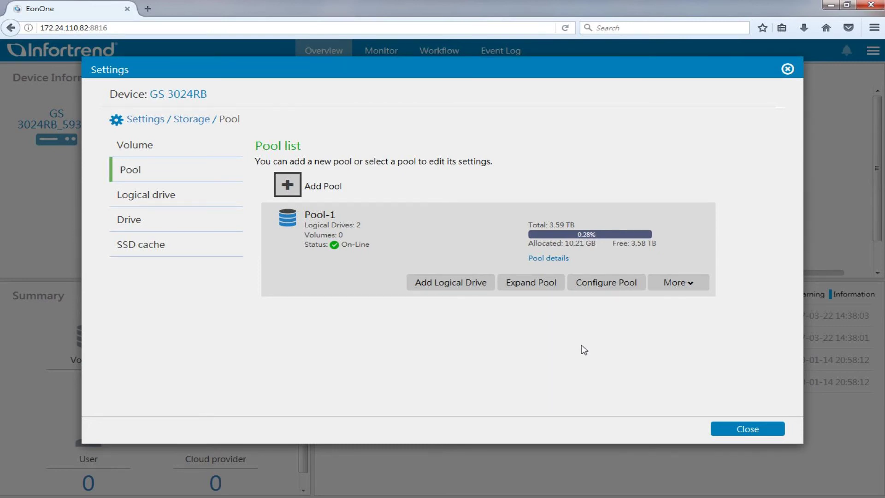
- Start a 2 TB volume on Pool-1 with Fibre host LUN mapping and continue to tiering
click(177, 146)
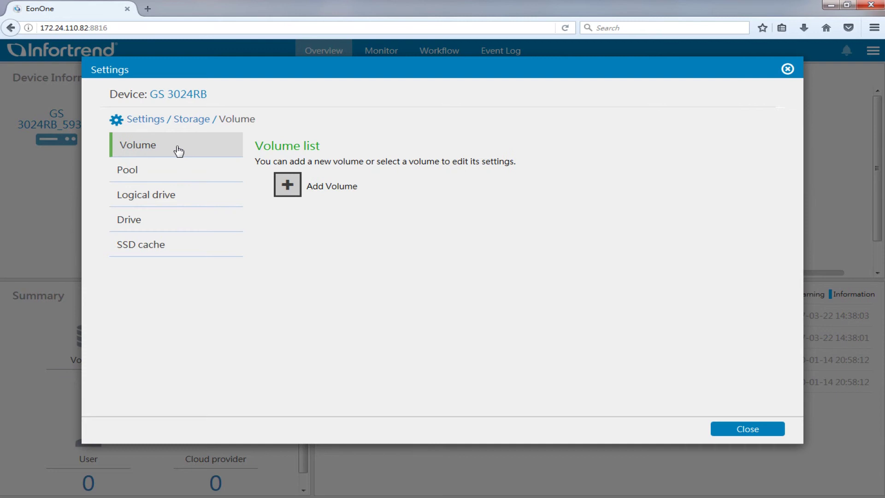
click(287, 188)
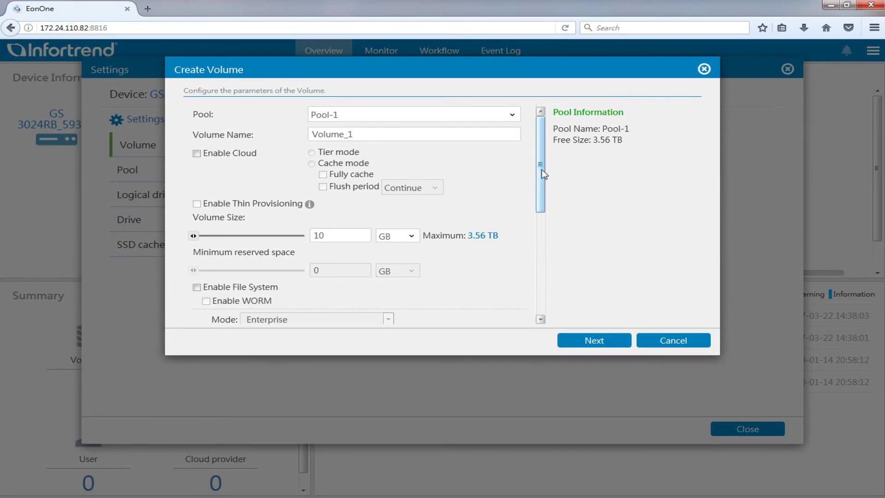
drag(541, 168, 545, 217)
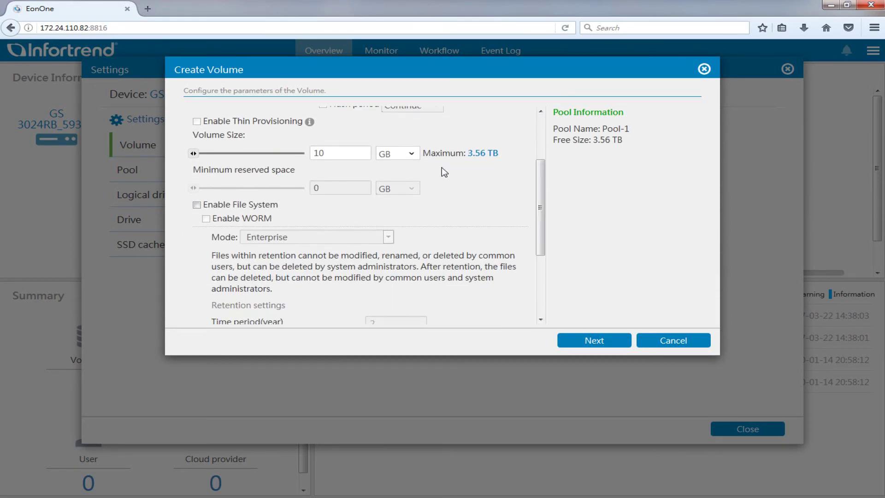
click(410, 154)
click(405, 173)
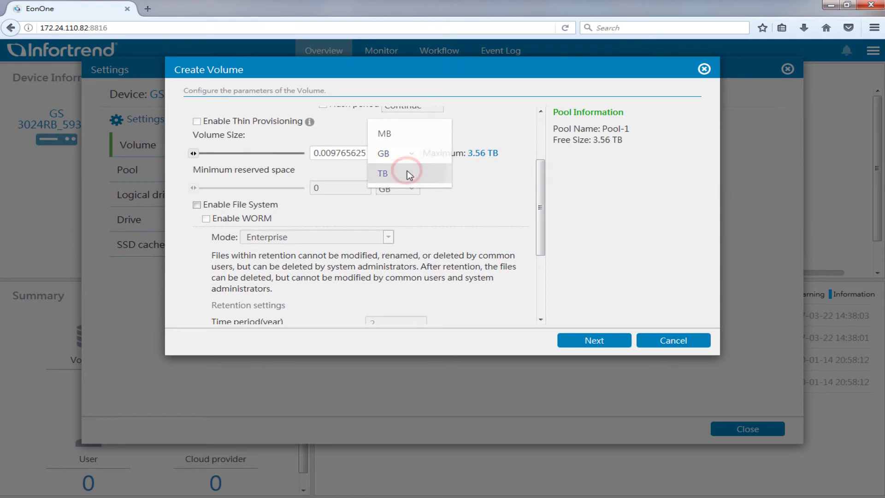
double_click(361, 152)
text(2)
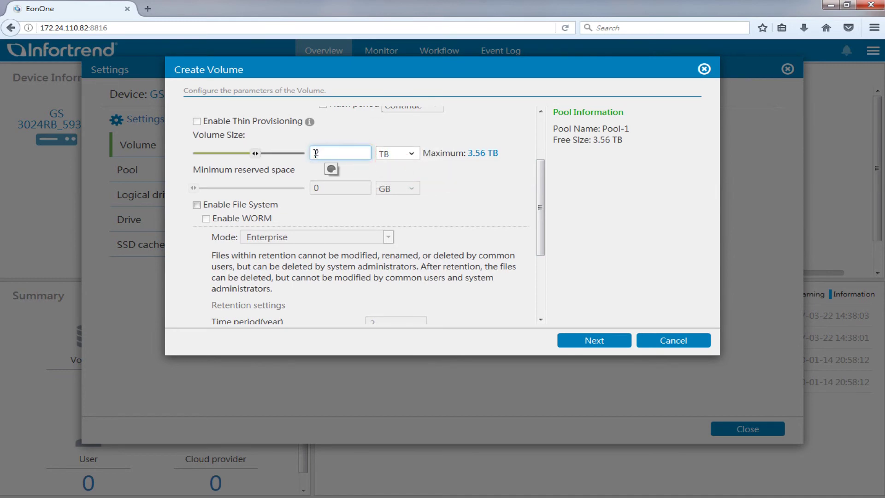
drag(543, 190, 541, 257)
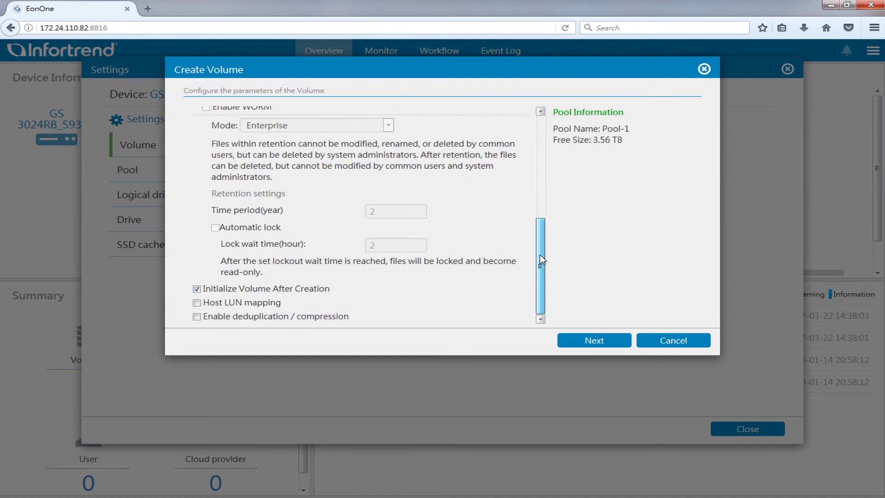
click(197, 303)
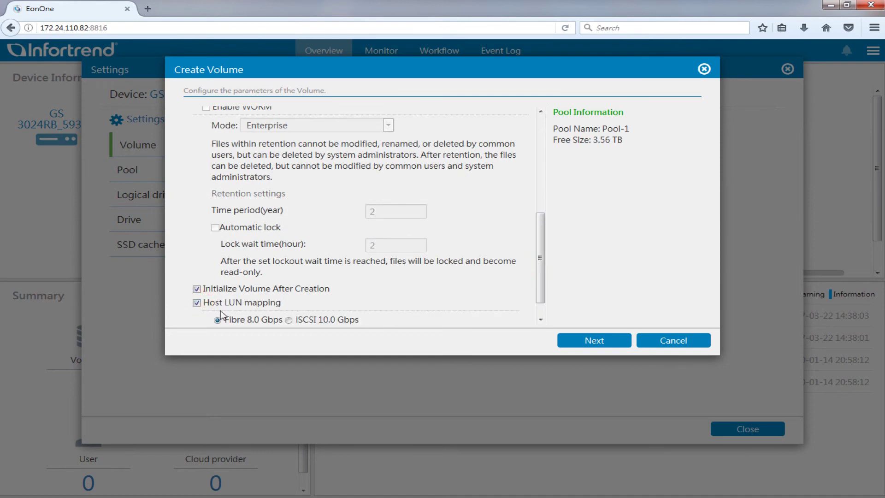
drag(540, 287, 540, 297)
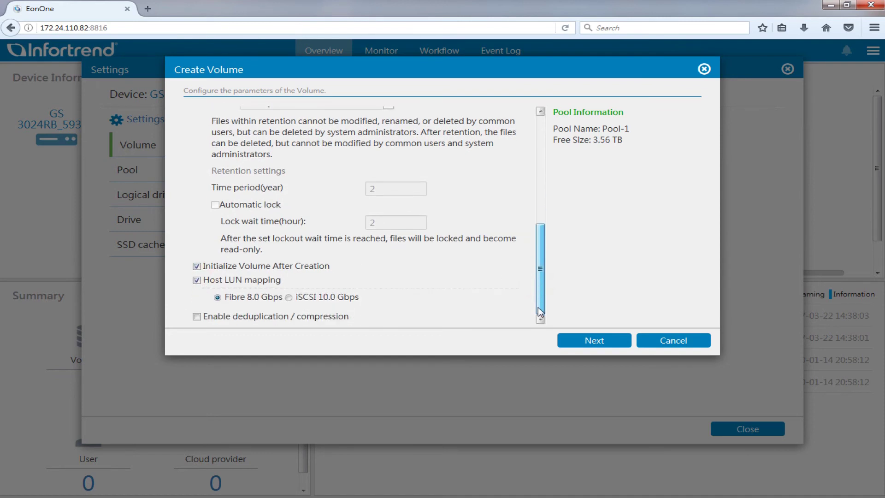
click(591, 342)
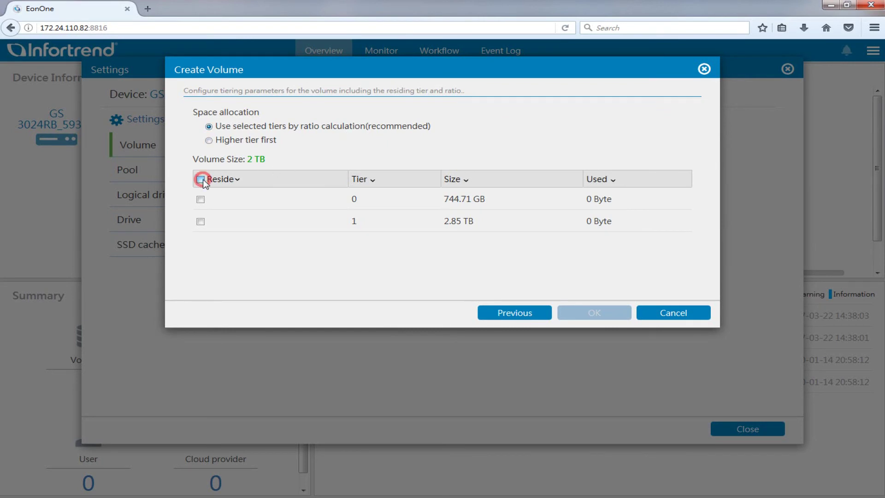
- Let Volume_1 reside on all tiers and confirm its creation
click(201, 180)
click(585, 315)
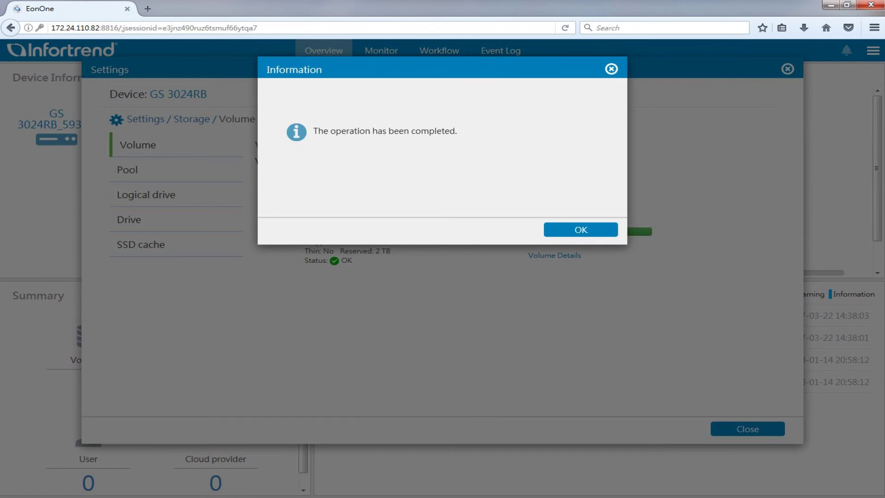
click(581, 230)
- Review Volume_1's tier ratio settings without changes, then return to the pool list
click(491, 237)
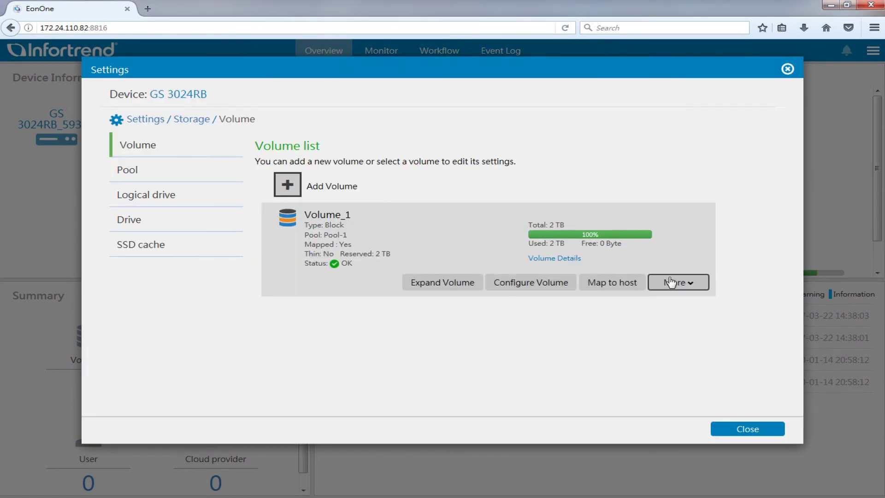
click(671, 282)
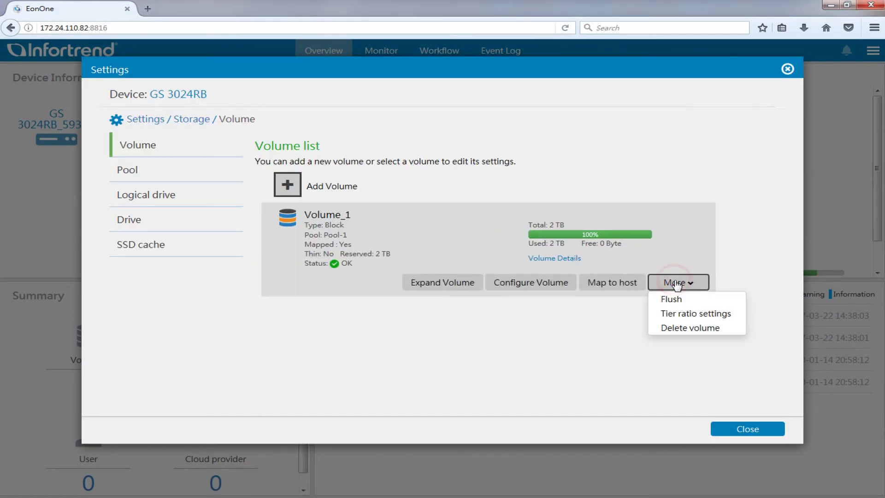
click(683, 316)
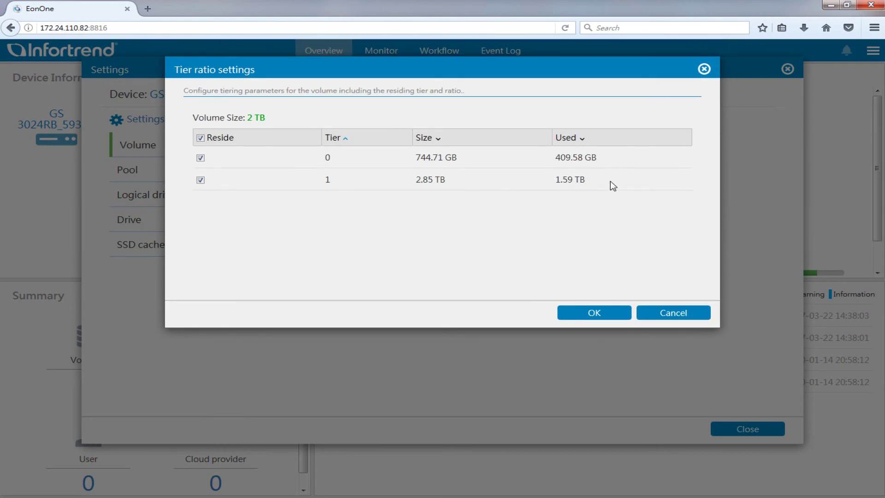
click(669, 317)
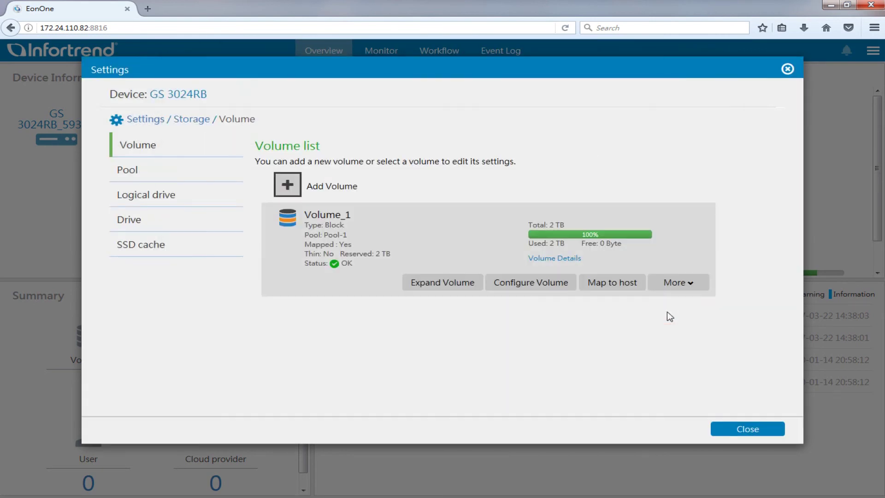
click(172, 175)
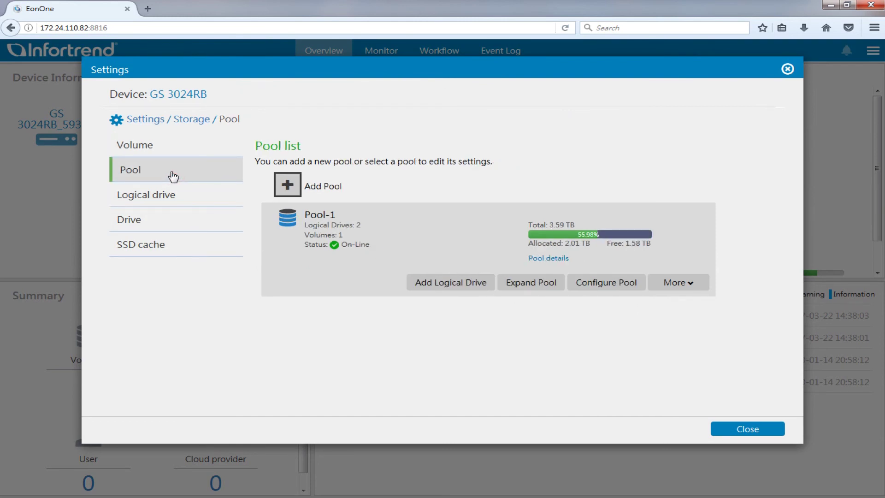
- Run a tiered migration on Pool-1 with High priority
click(690, 282)
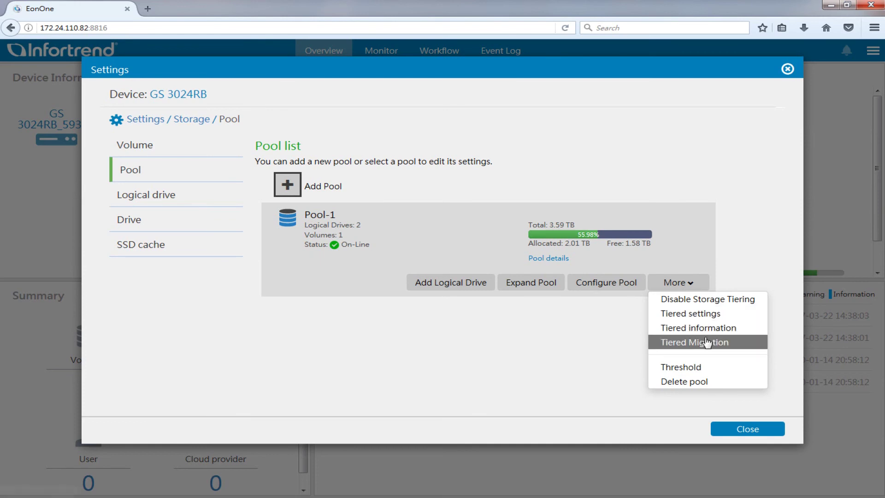
click(701, 342)
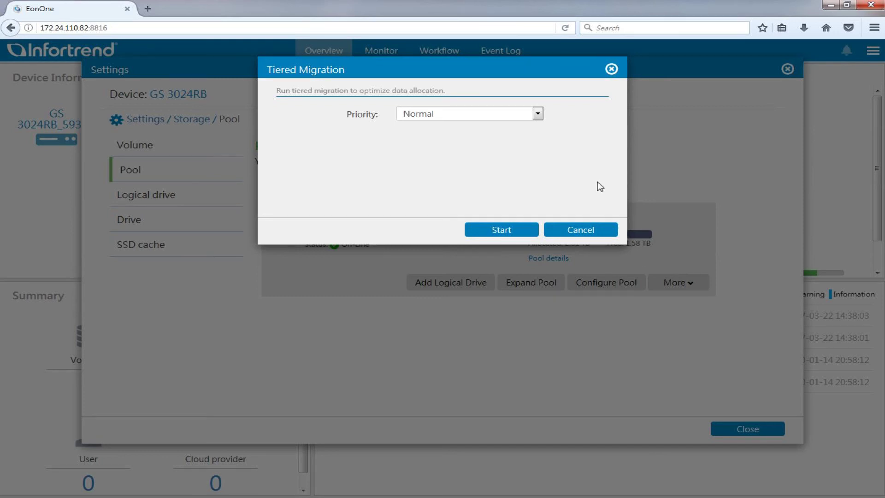
click(537, 114)
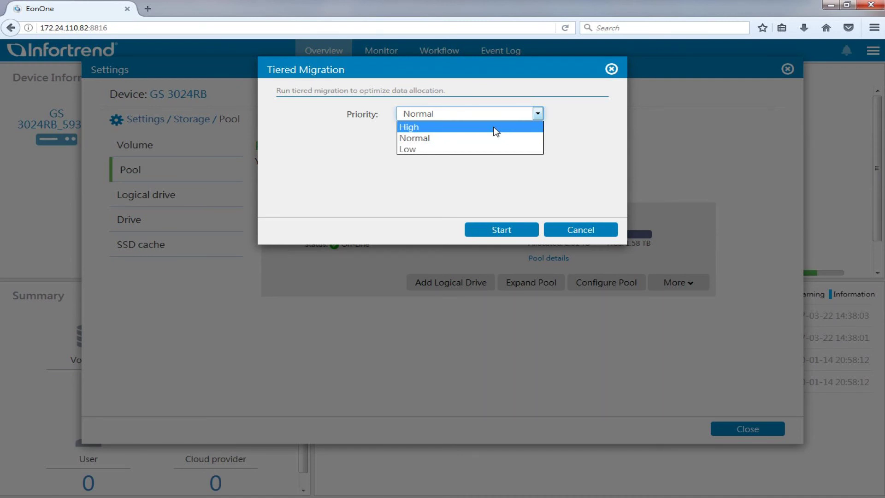
click(486, 130)
click(498, 231)
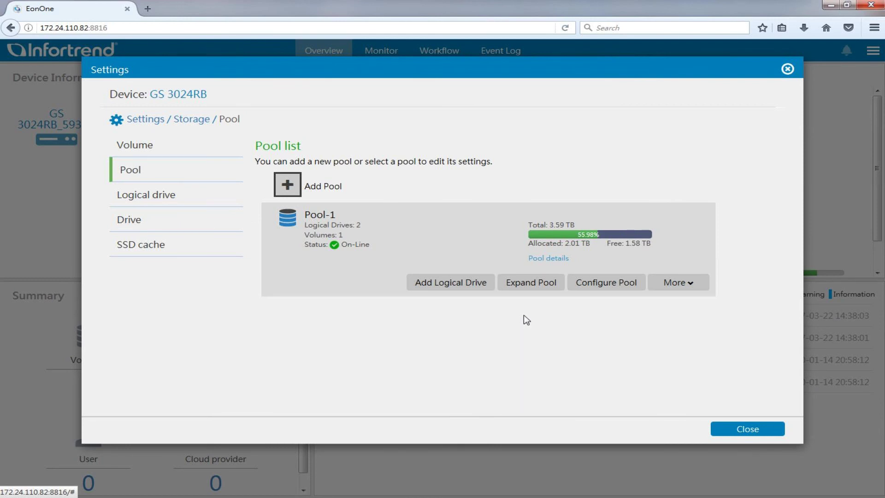
- Open Pool-1's details to see tier migration progress at 94%, then close them
click(547, 259)
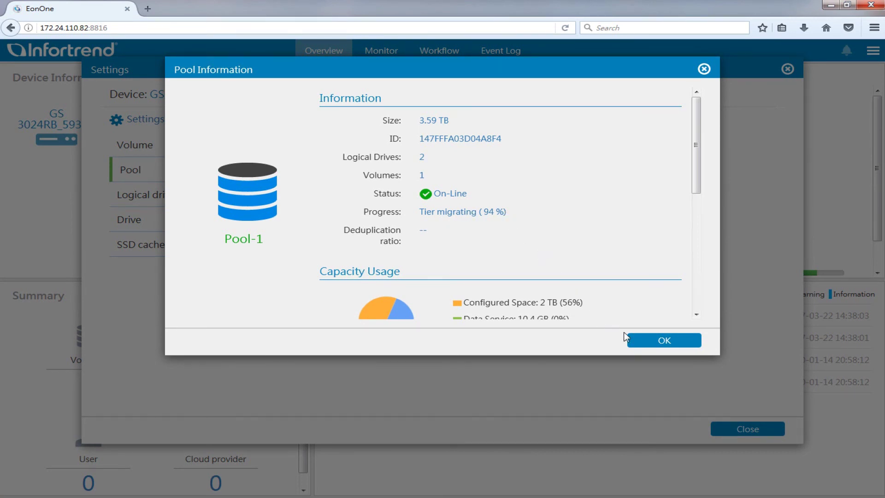
click(665, 339)
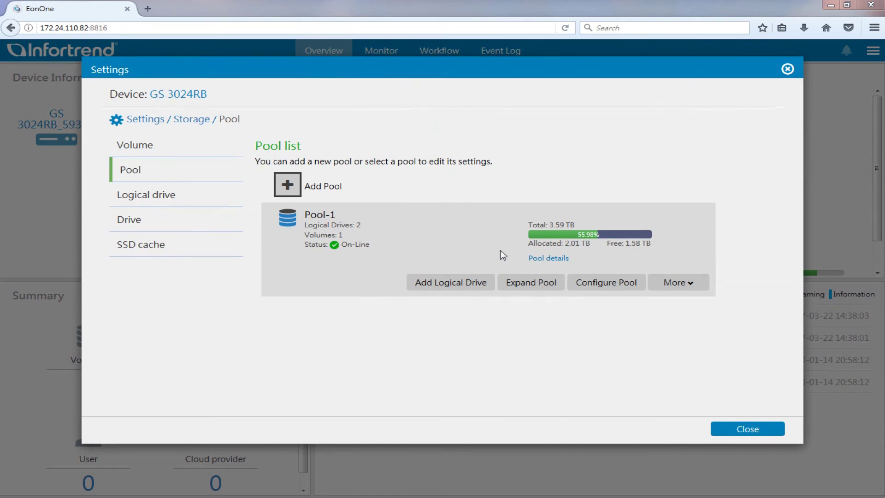
- Inspect Pool-1's tier settings, leaving Logical Drive 1 on tier 0 and Logical Drive 2 on tier 1
click(665, 294)
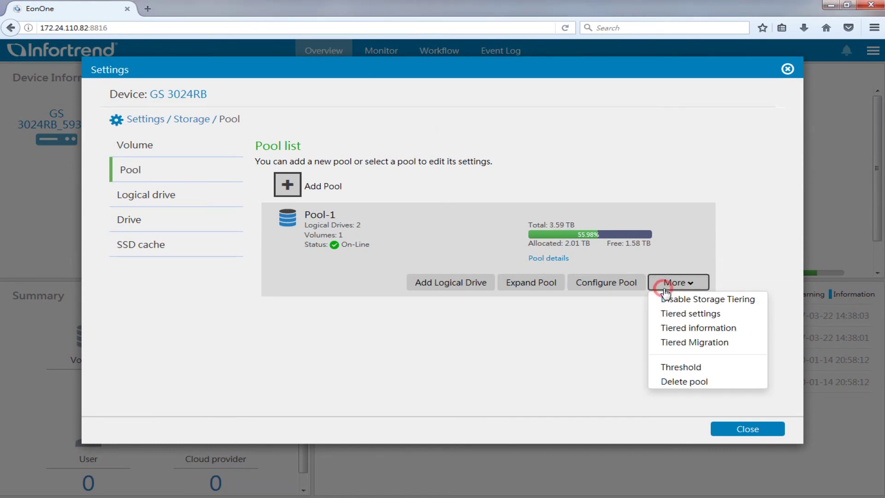
click(687, 314)
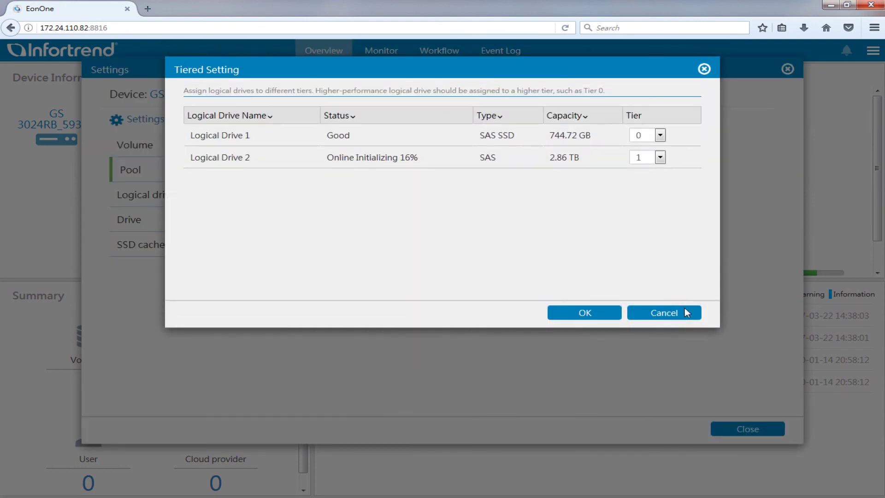
click(660, 158)
click(657, 184)
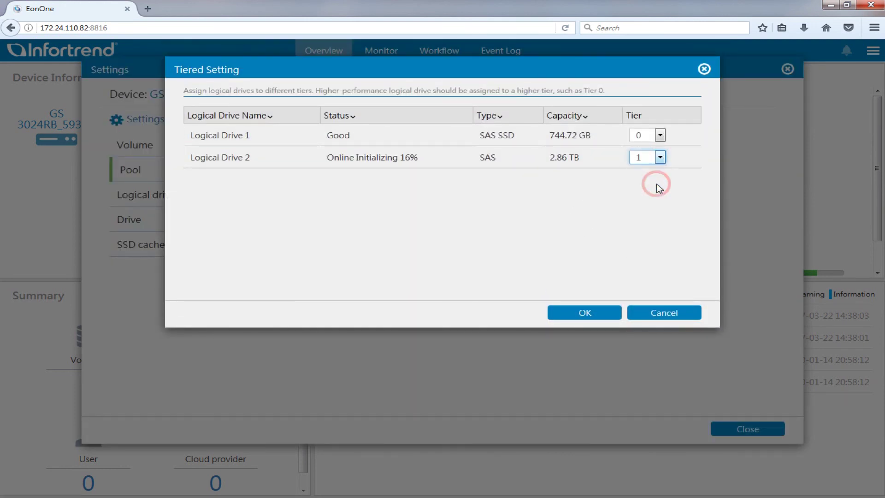
click(660, 135)
click(662, 135)
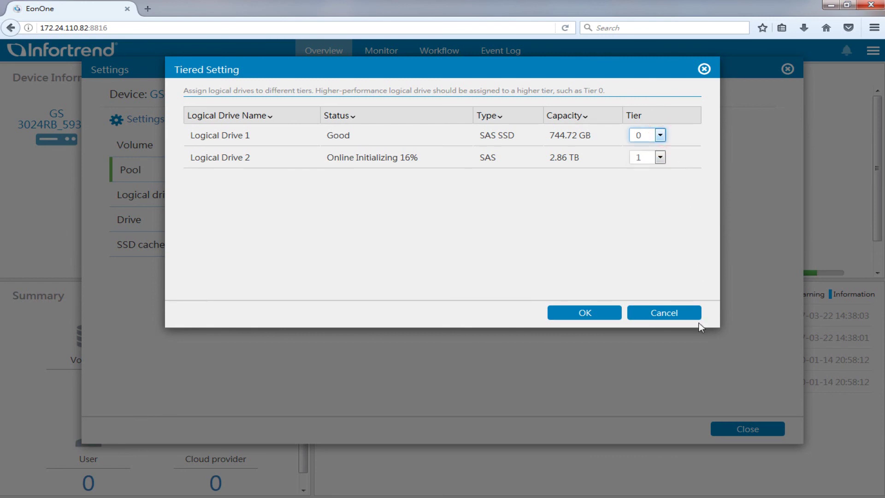
click(673, 313)
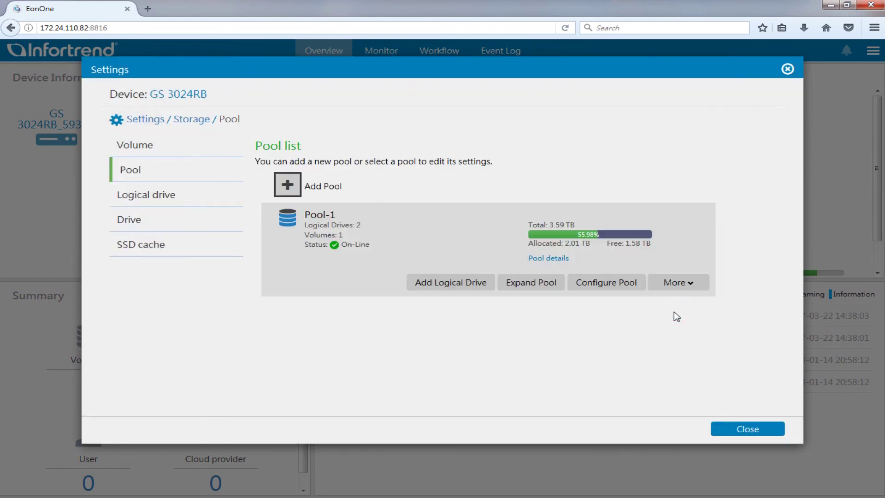
- Review tier usage: Volume_1 uses 662.32 GB on tier 0 and 1.35 TB on tier 1
click(688, 288)
click(696, 330)
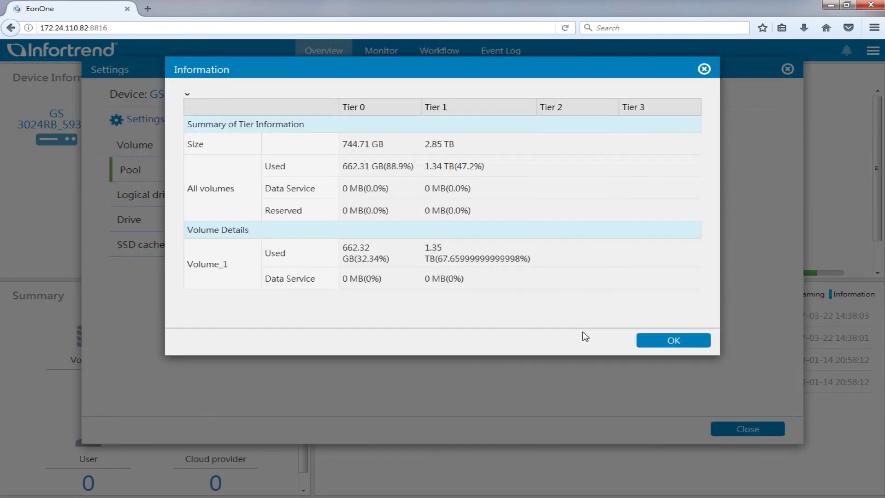
click(650, 341)
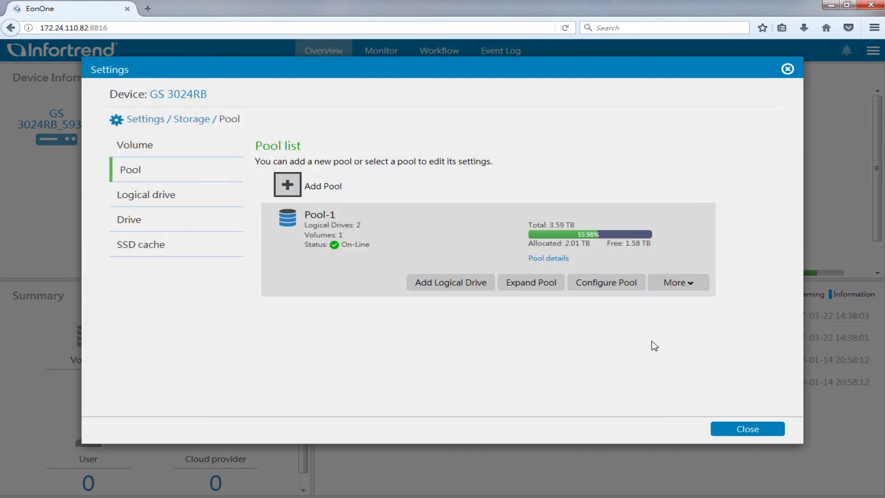
click(688, 285)
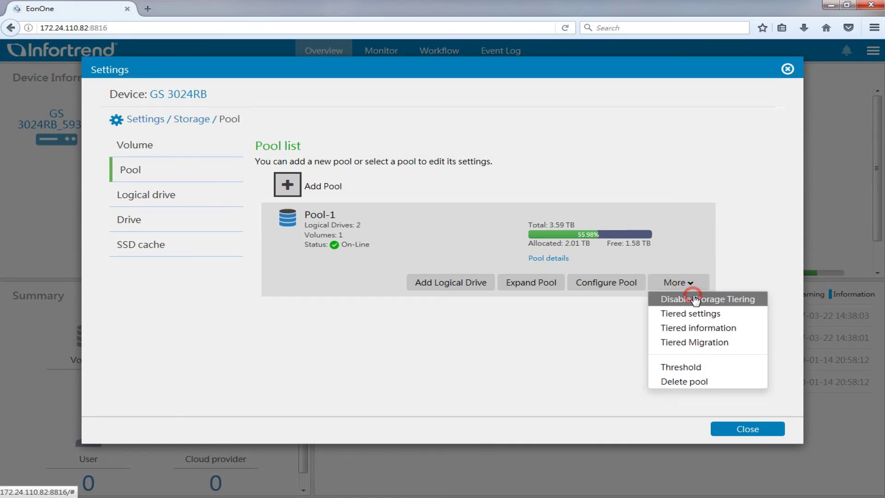